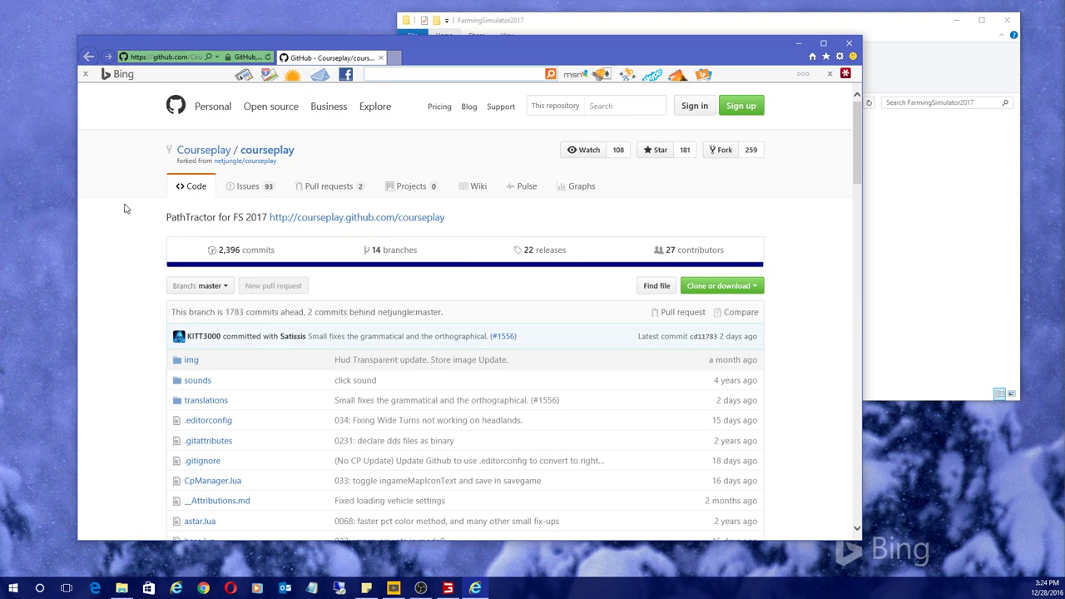
Download the Courseplay repository as courseplay-master.zip to the Desktop and move its icon into open desktop space beside the FarmingSimulator2017 window
click(168, 57)
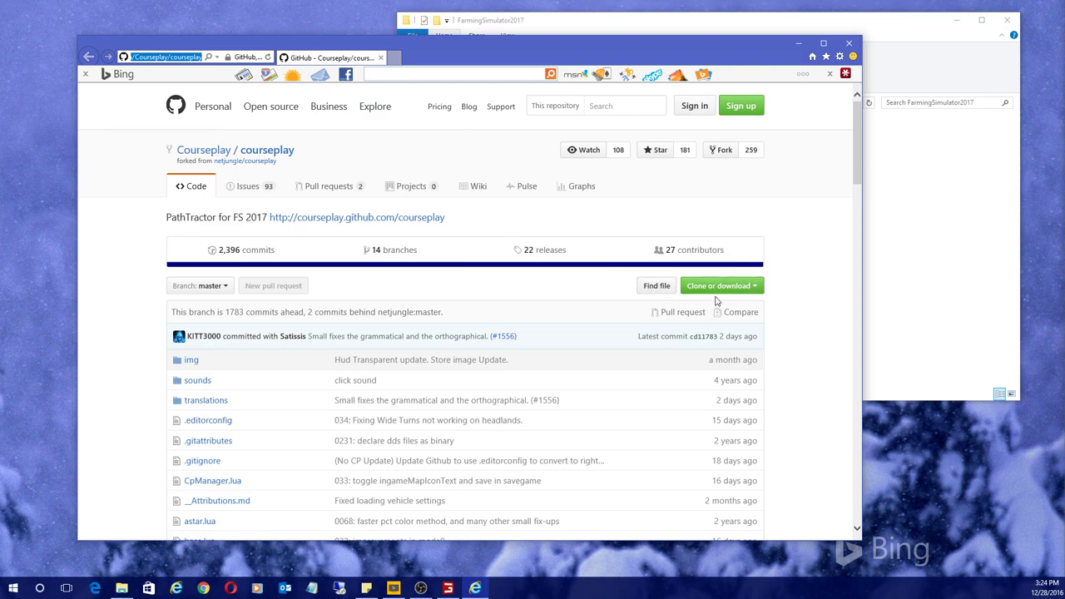
click(791, 295)
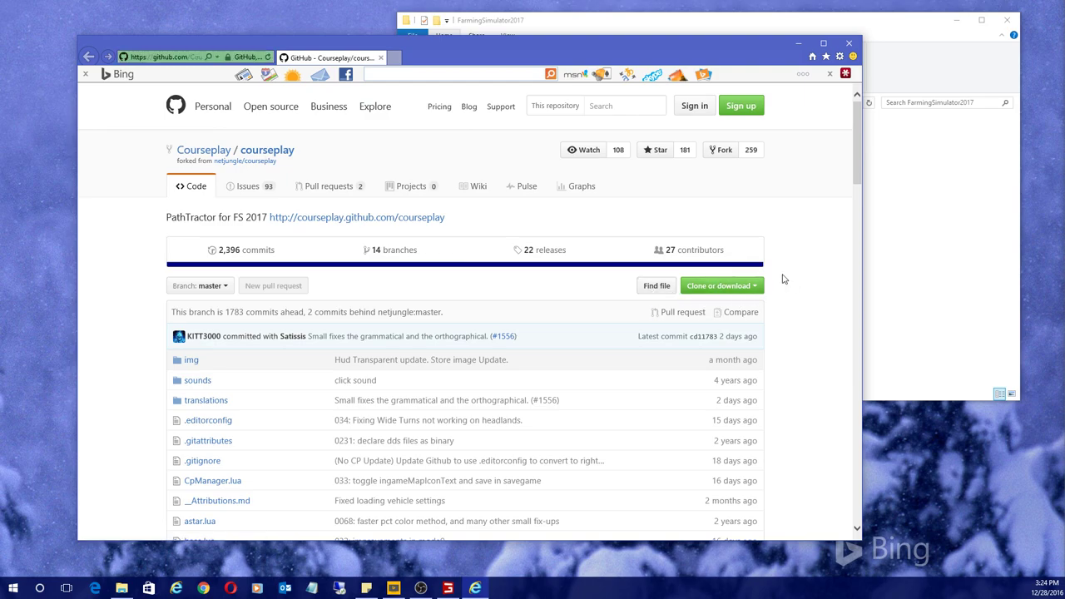
click(716, 287)
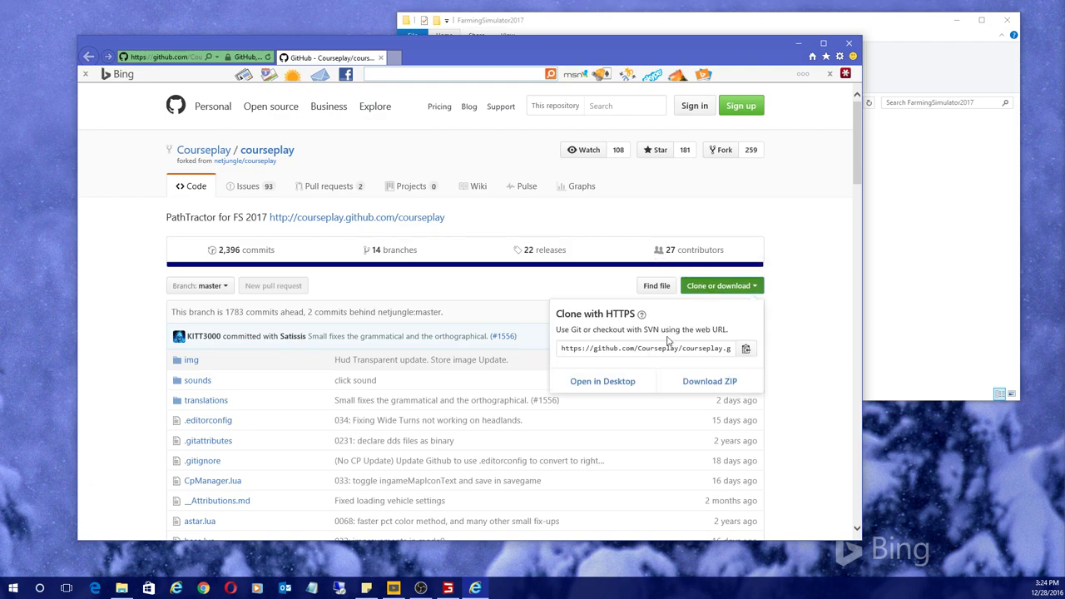
click(713, 381)
click(668, 529)
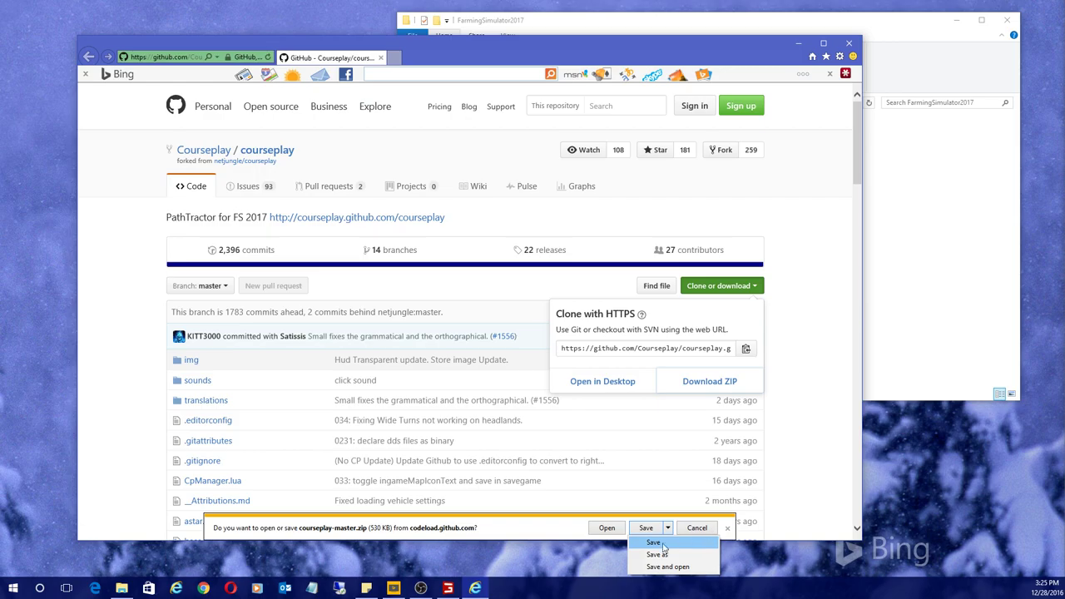
click(657, 553)
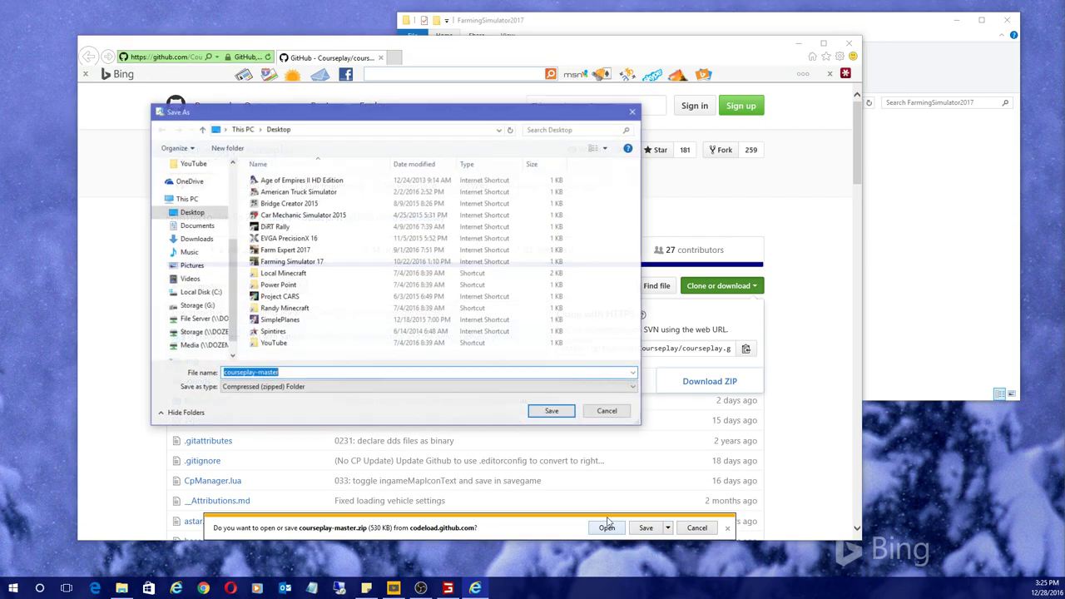
click(569, 415)
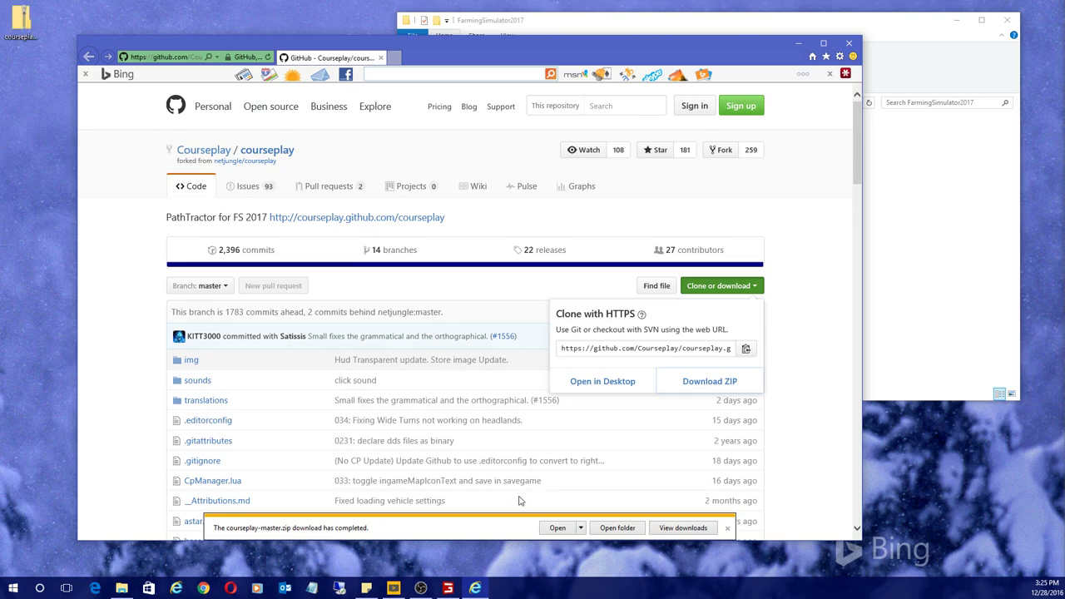
click(798, 43)
drag(20, 23, 272, 264)
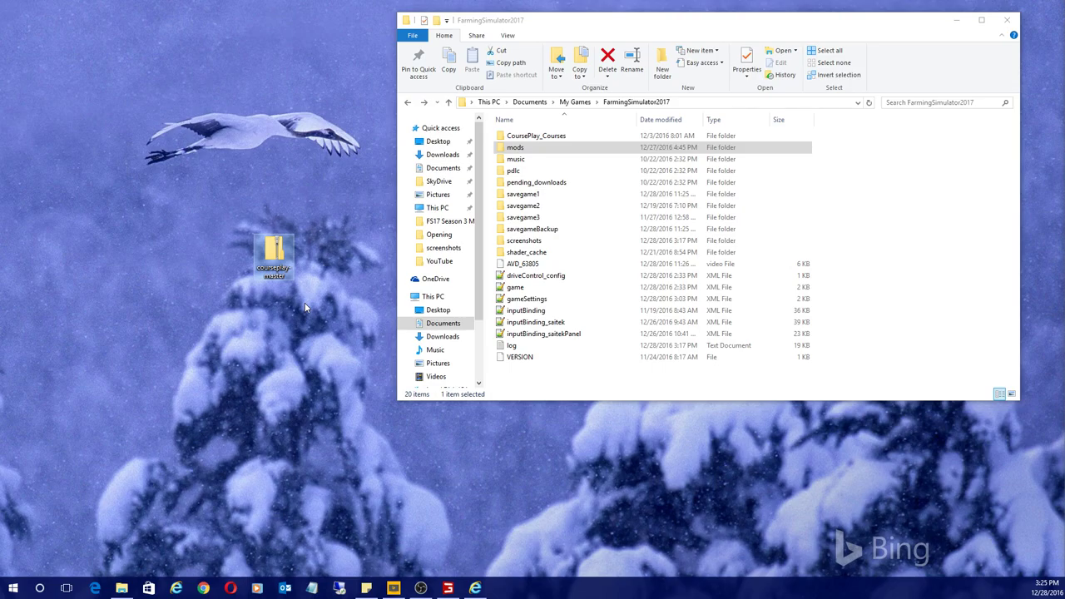
Look inside the downloaded archive's nested courseplay-master folder for the modDesc file, and close the archive
double_click(275, 263)
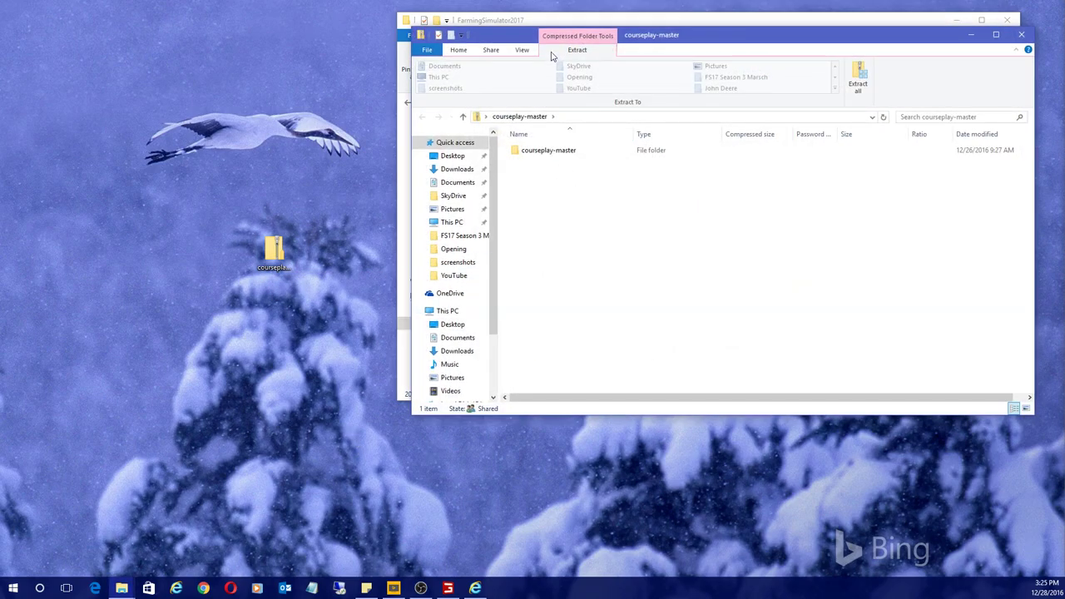
drag(655, 43, 500, 125)
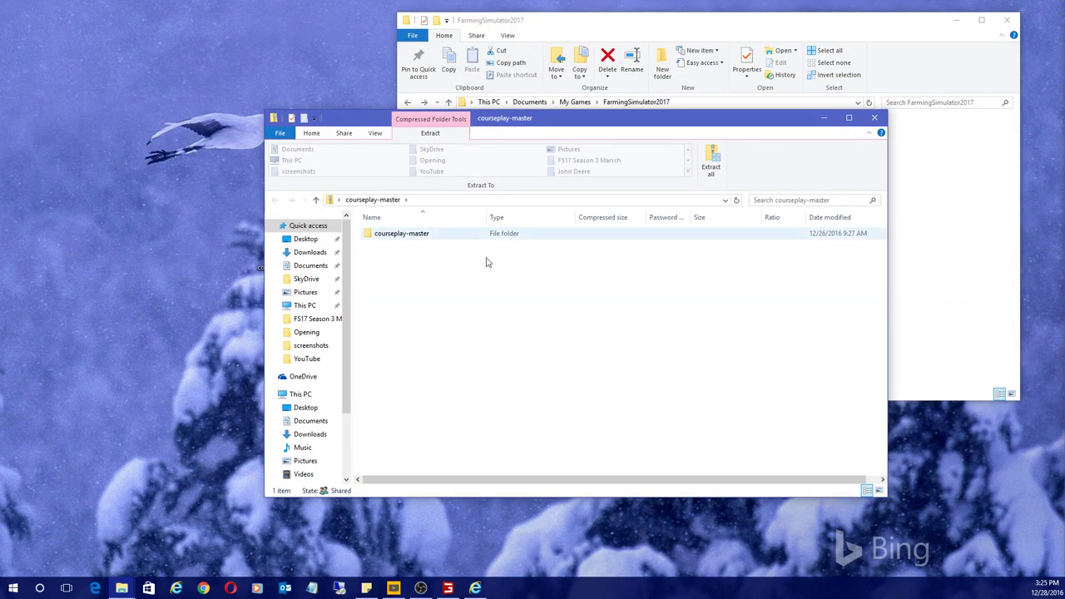
double_click(394, 235)
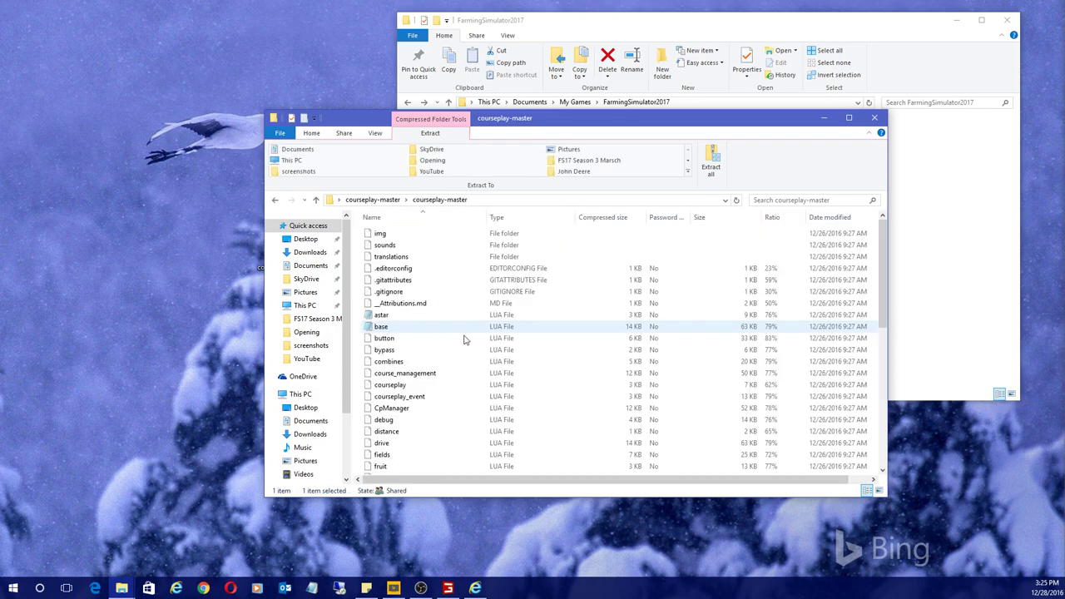
scroll(491, 378, down, 7)
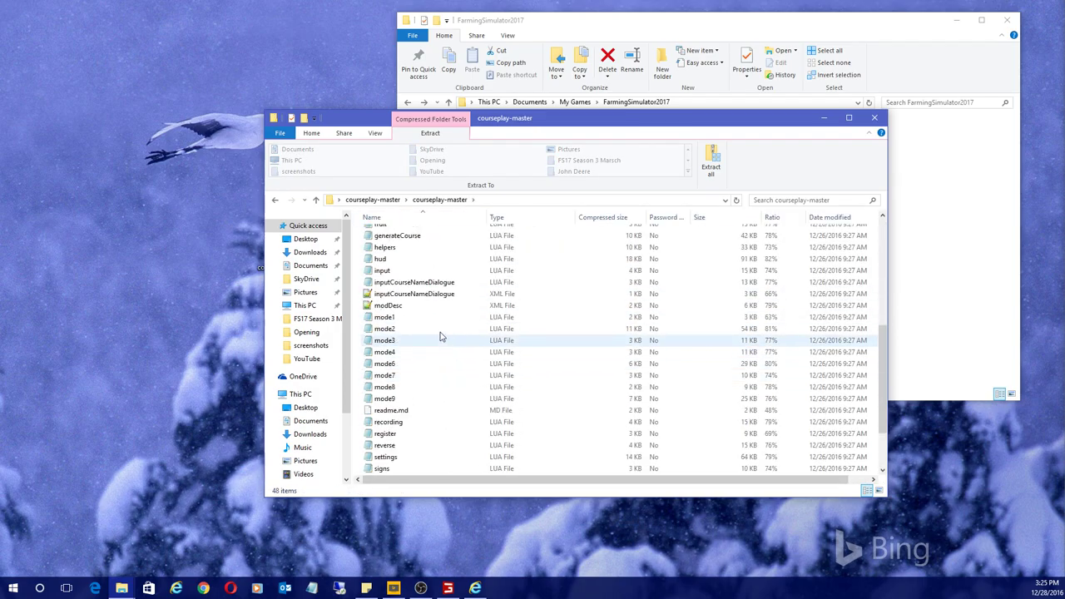
click(389, 307)
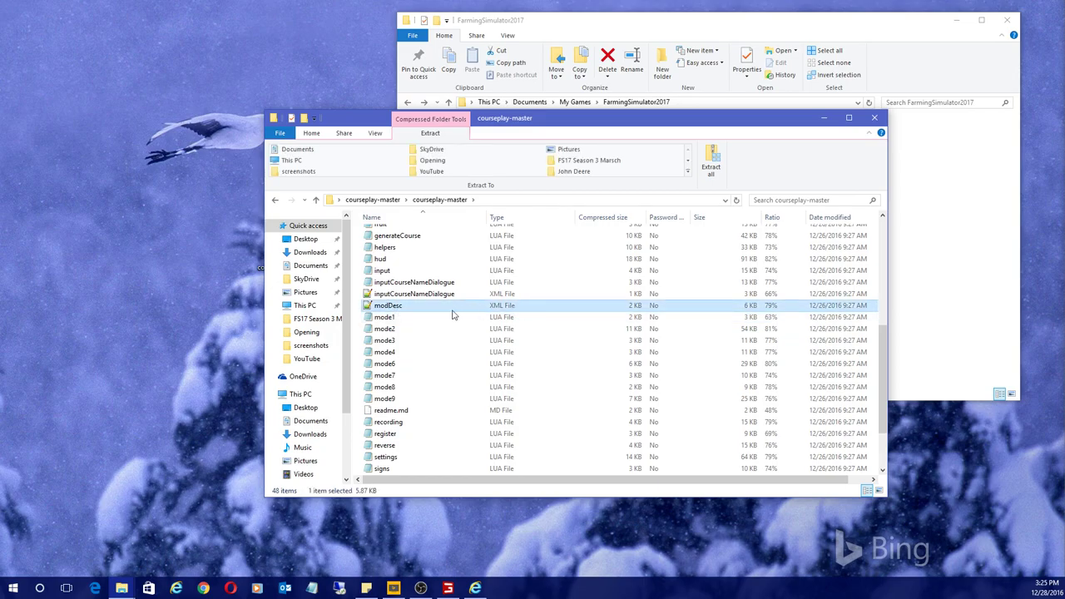
click(276, 202)
click(874, 117)
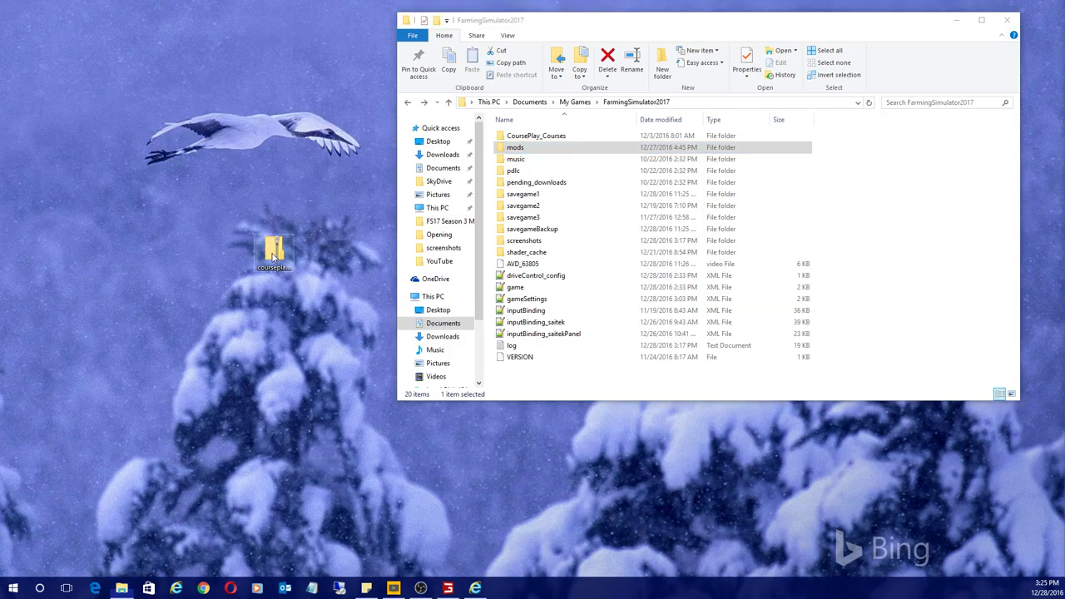
Extract the downloaded archive to a courseplay-master folder on the Desktop, with showing extracted files when complete turned off
right_click(272, 260)
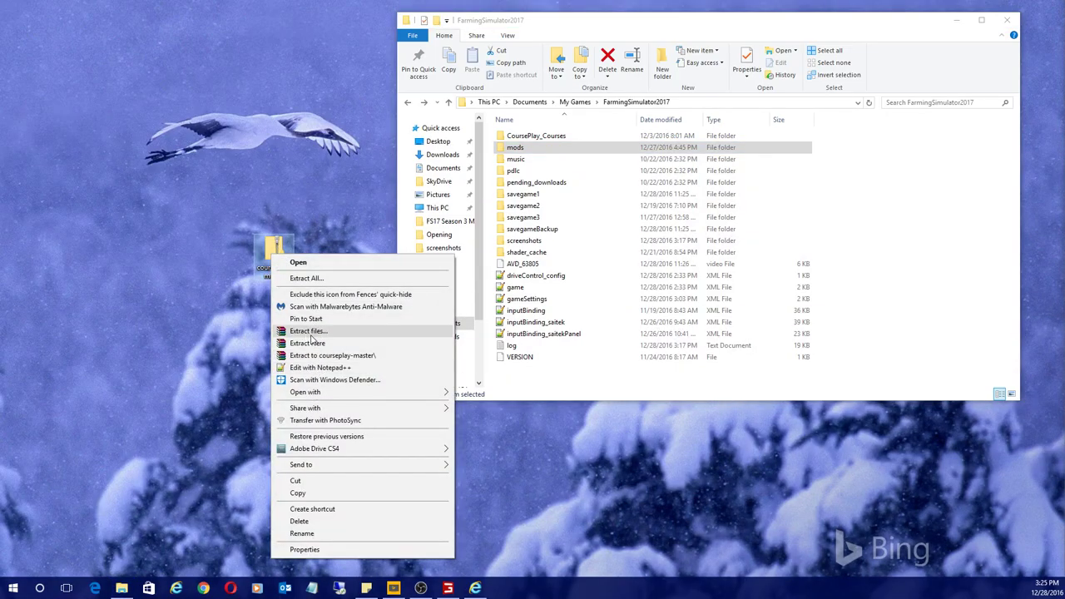
click(314, 280)
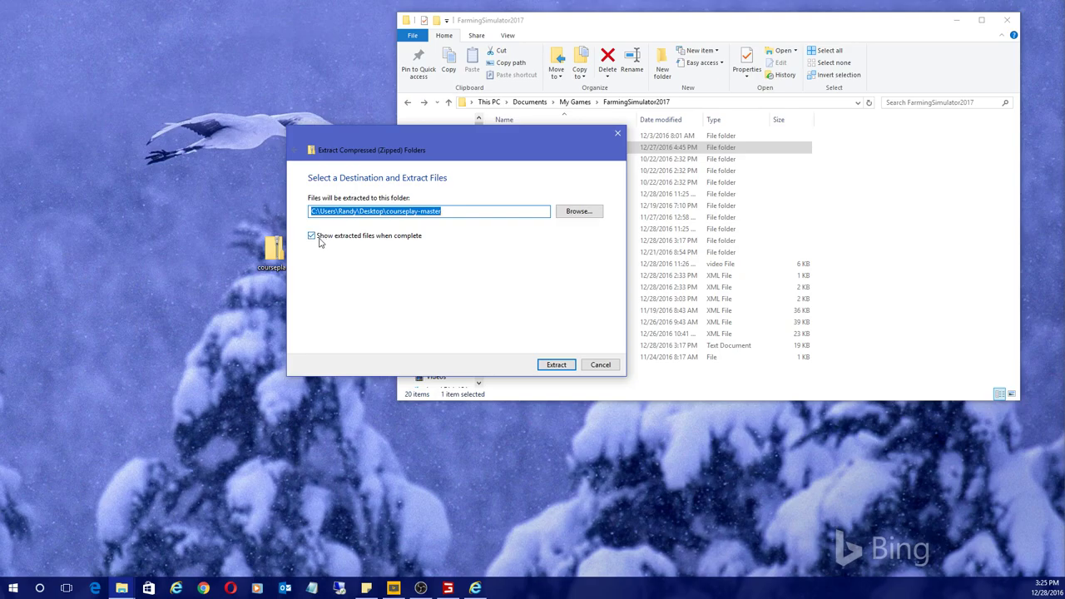
click(312, 235)
click(554, 365)
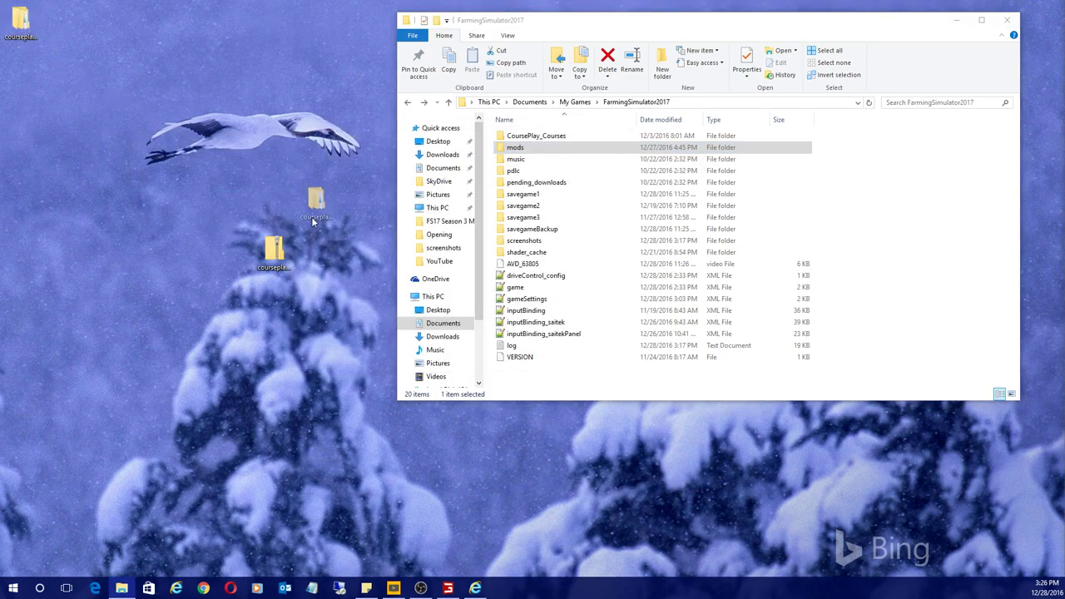
Open the extracted courseplay-master folder and go into its inner courseplay-master folder
double_click(314, 250)
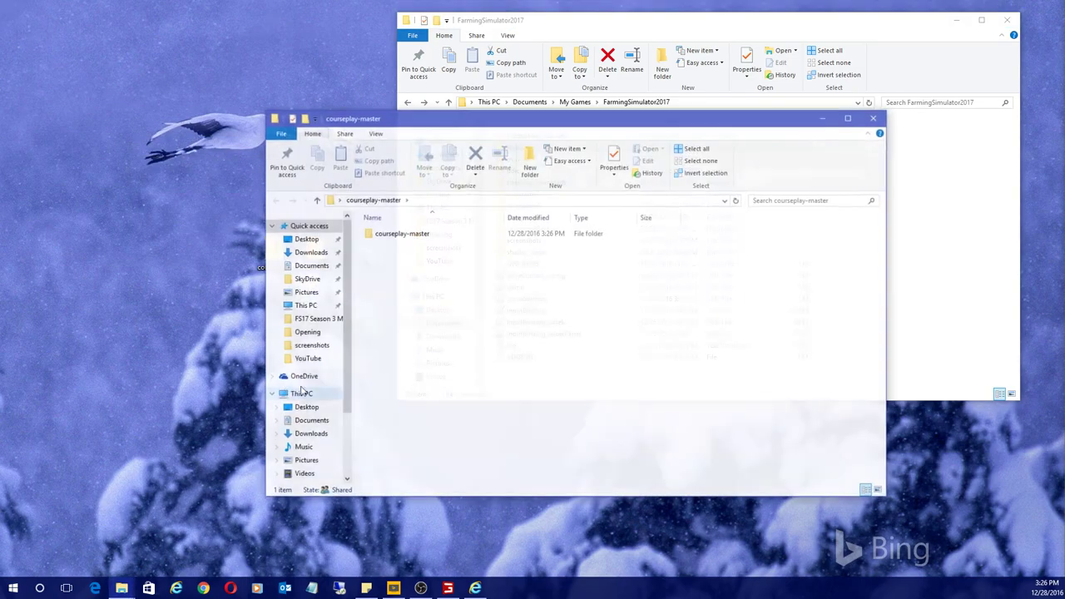
double_click(389, 235)
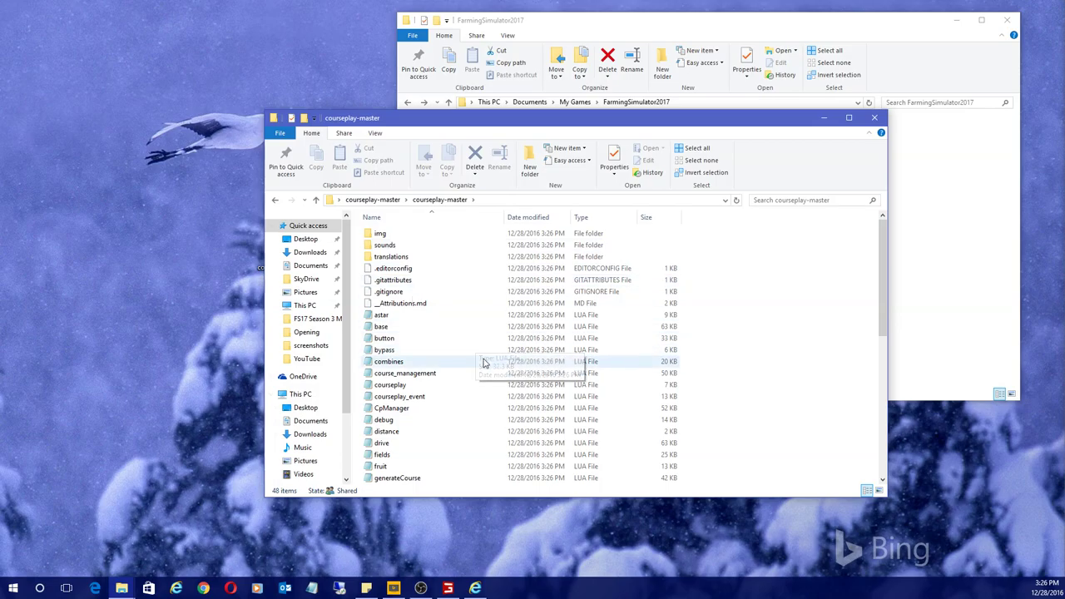
click(388, 235)
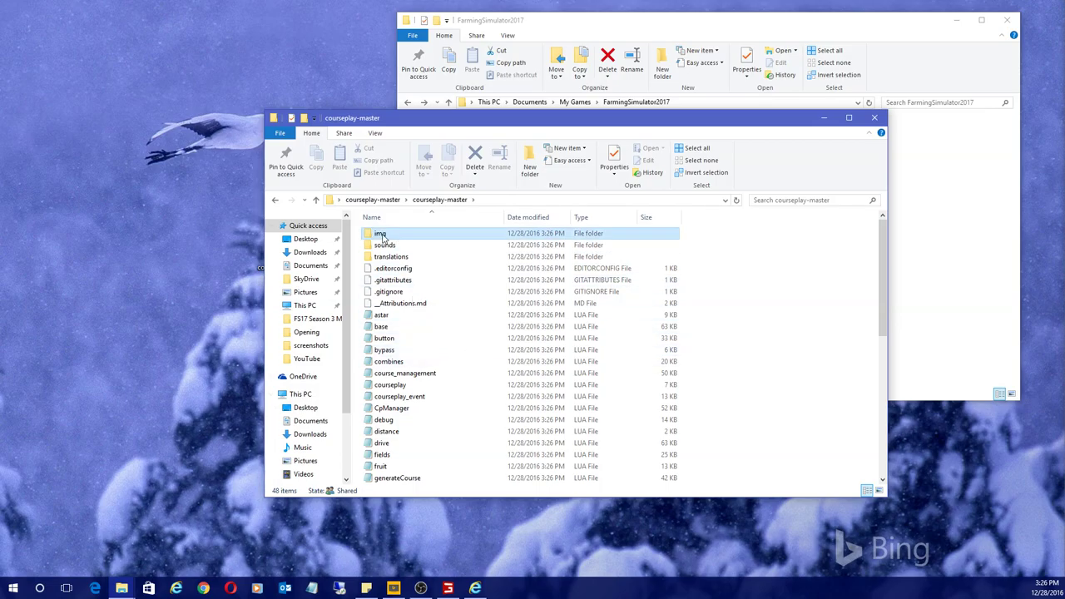
click(726, 273)
right_click(729, 277)
click(711, 244)
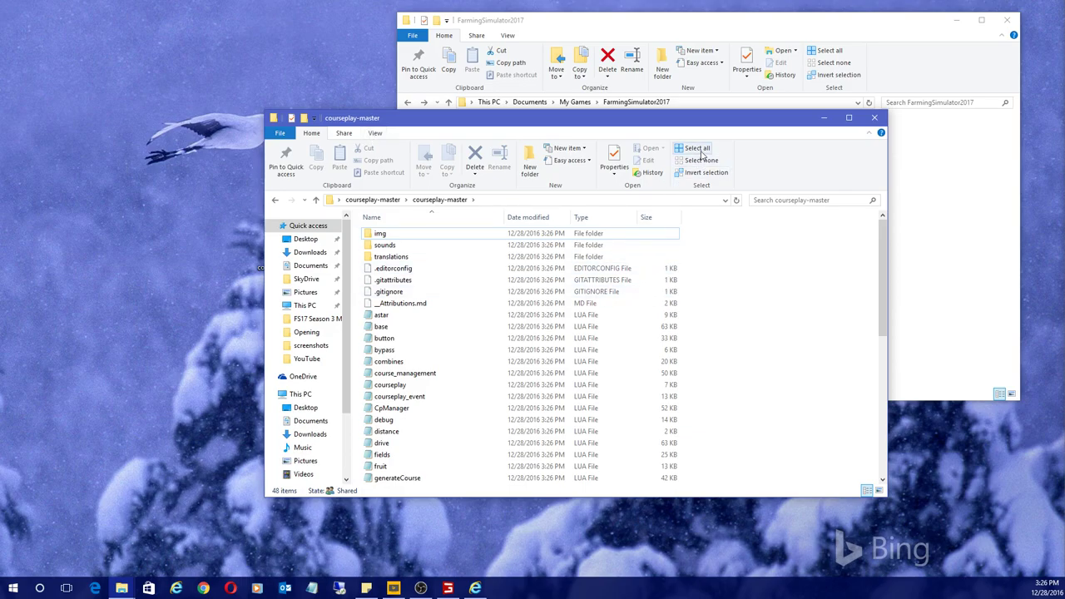
Select every file and folder in the inner courseplay-master folder and add them to a ZIP archive named courseplay-master
click(695, 150)
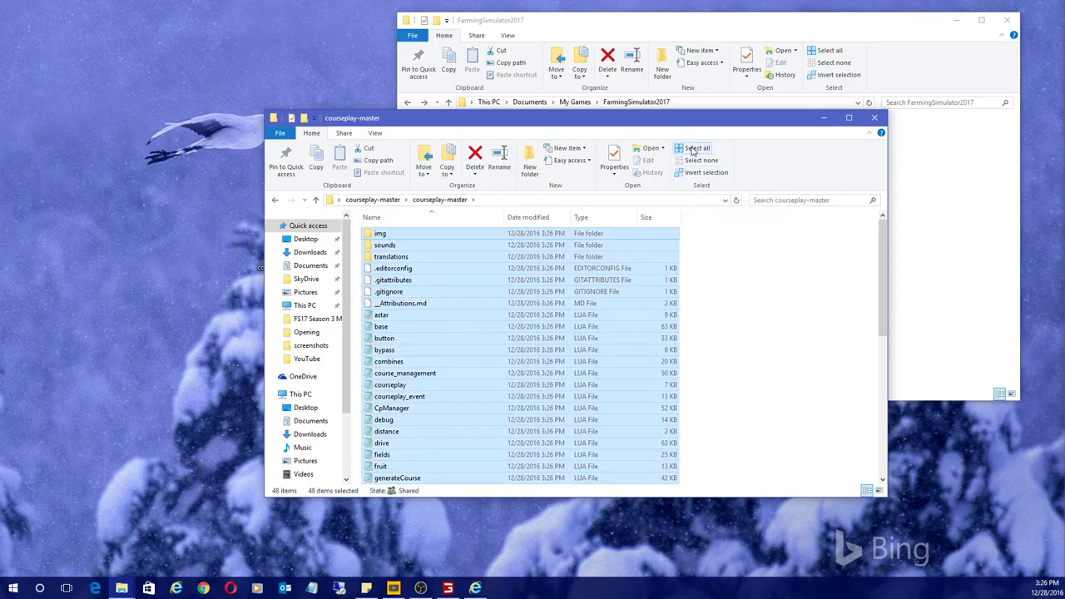
click(724, 310)
key(ctrl+a)
scroll(408, 333, down, 7)
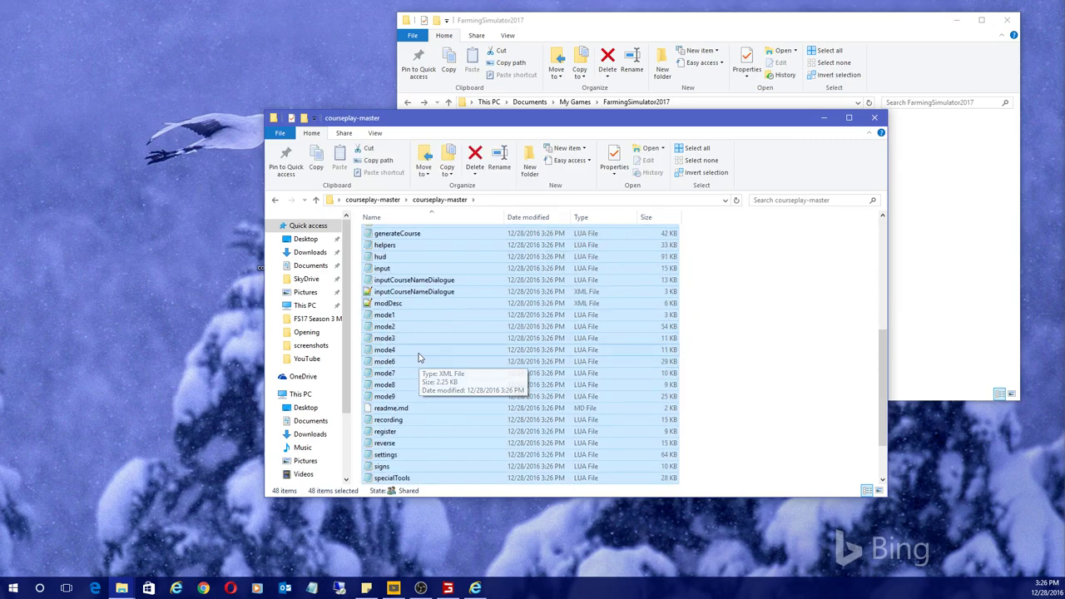
right_click(384, 306)
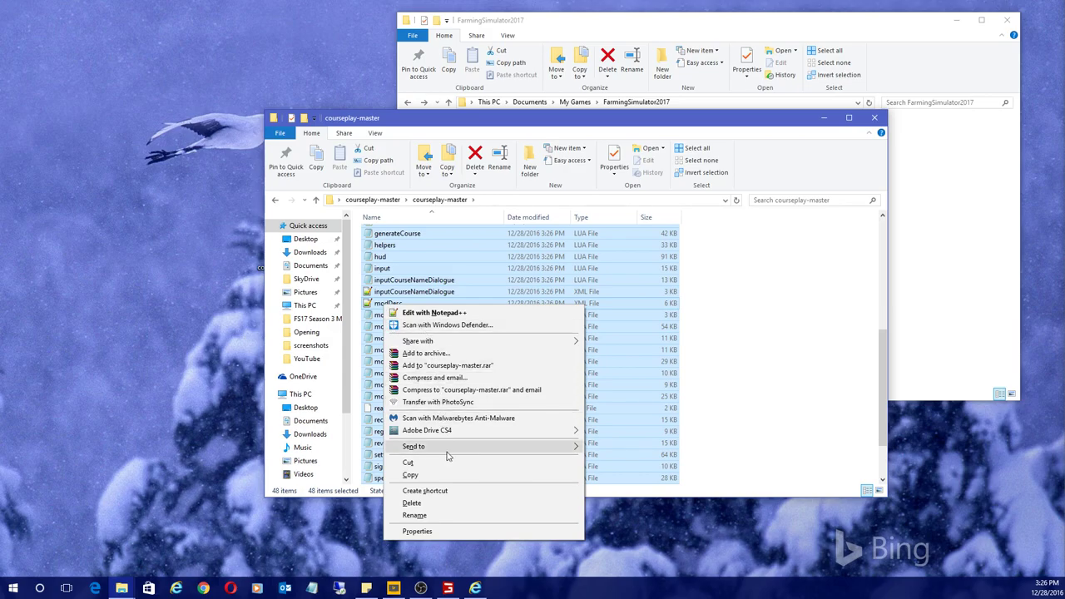
mouse_move(449, 452)
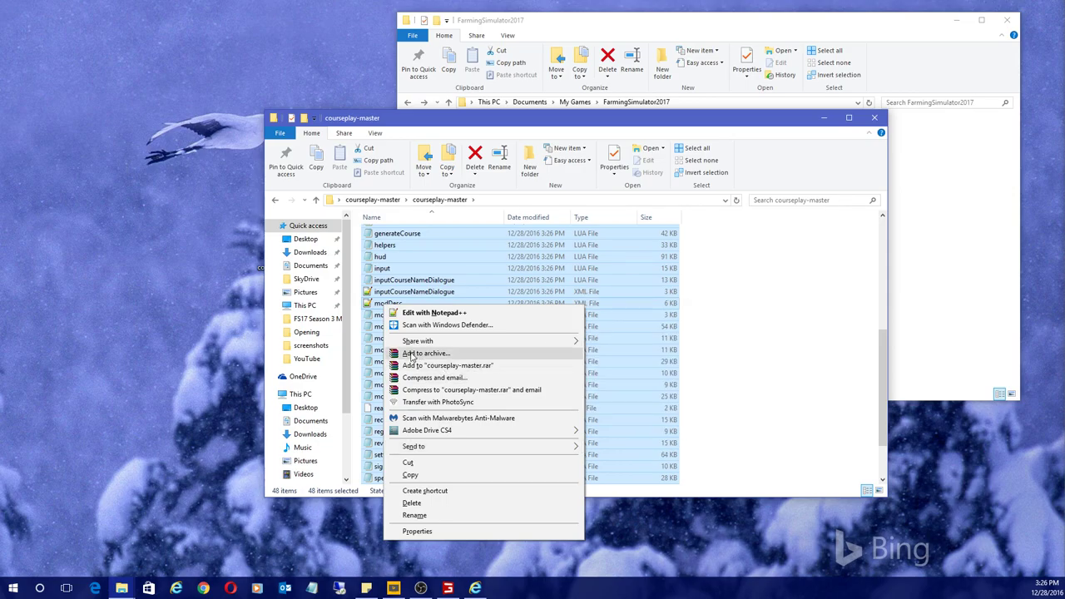
click(411, 353)
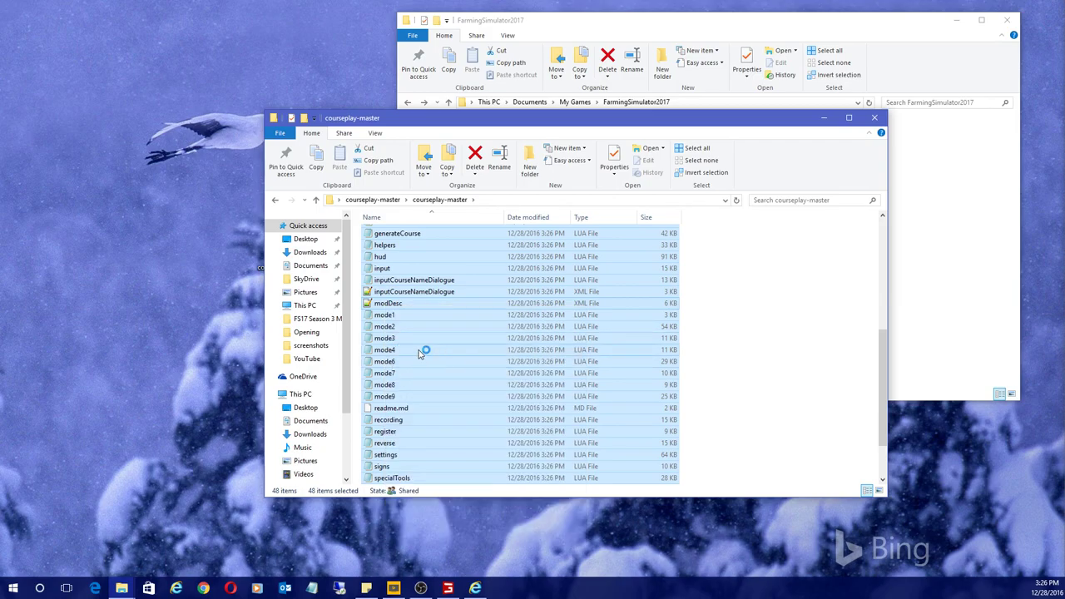
click(430, 301)
click(541, 384)
Open the new courseplay-master ZIP archive, check its top level for modDesc, and return to the containing folder
scroll(528, 324, up, 7)
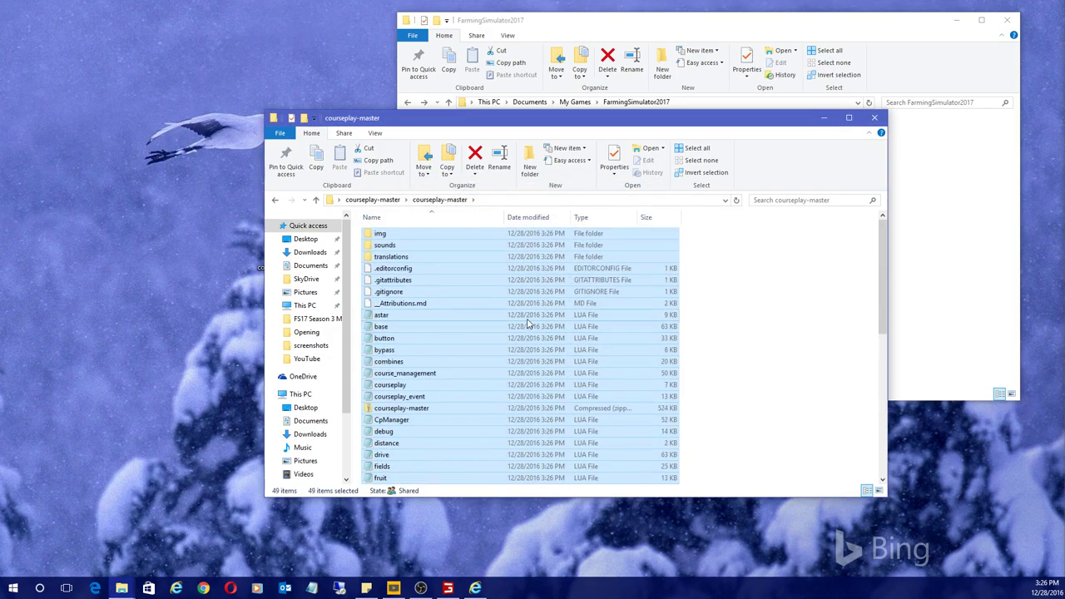
click(412, 409)
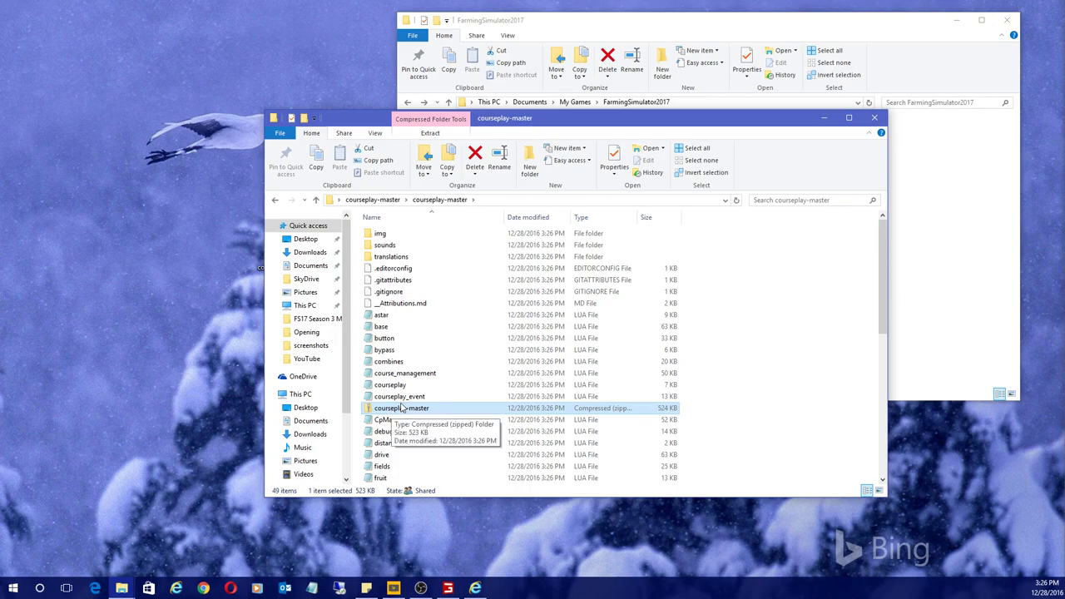
double_click(402, 409)
scroll(420, 345, down, 9)
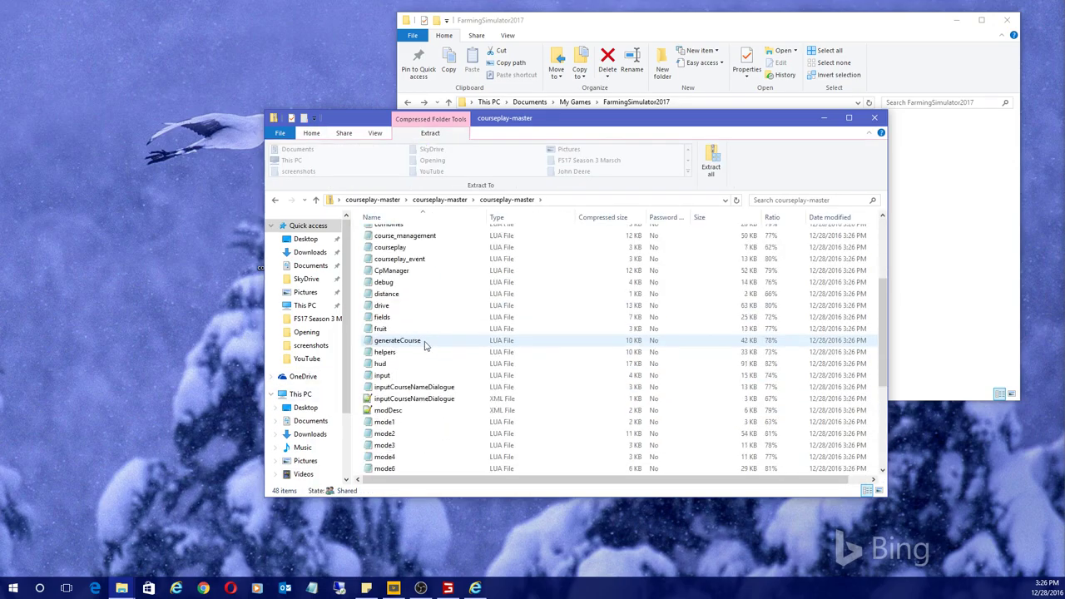
click(408, 272)
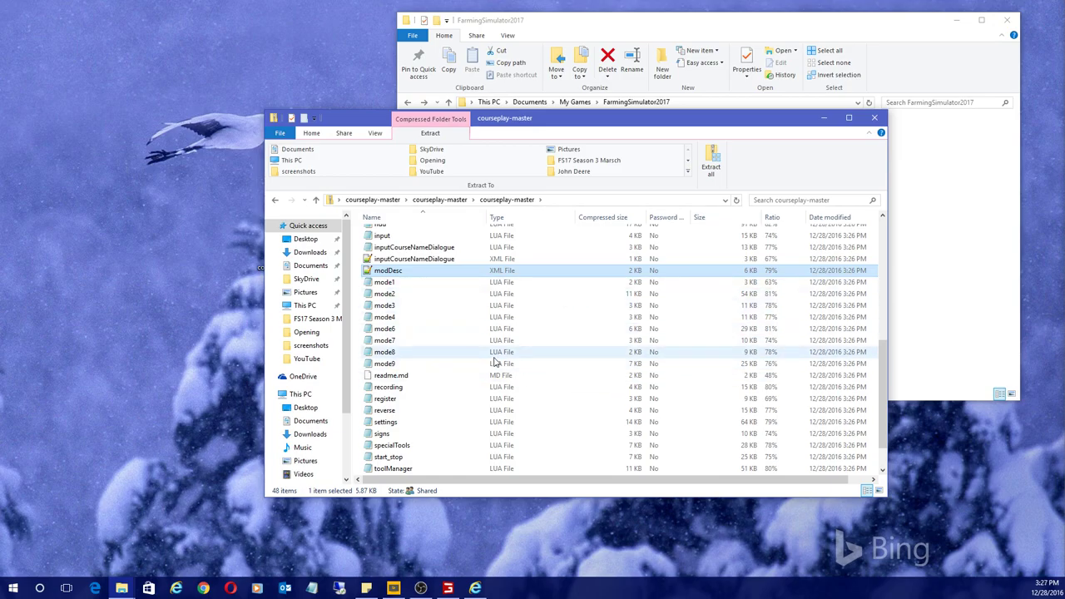
key(BackSpace)
Open the mods folder in FarmingSimulator2017 and copy the file name of the existing ZZZ_courseplay archive
click(924, 230)
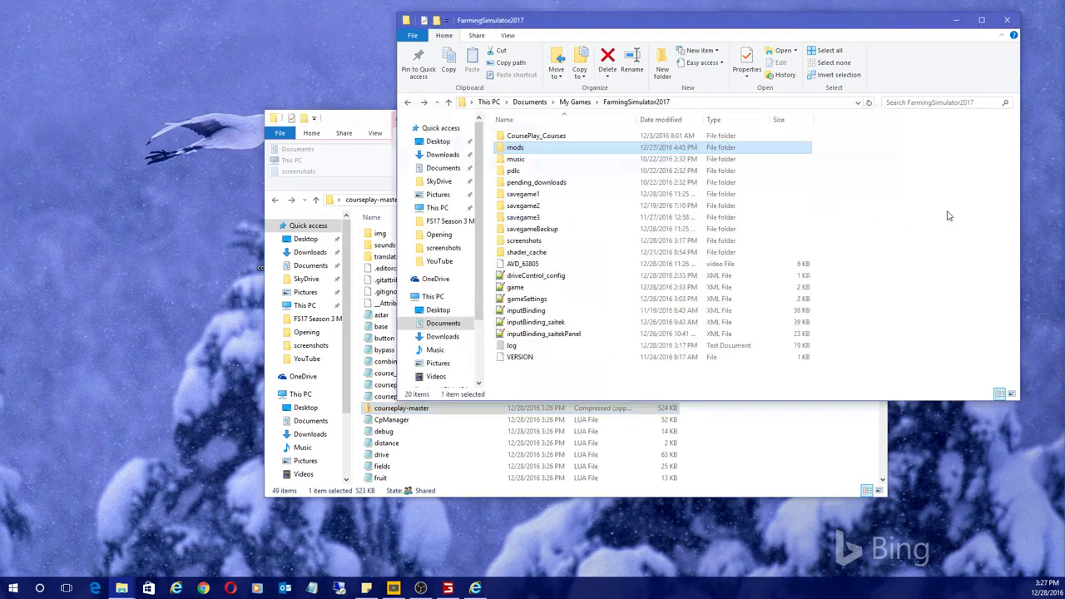
double_click(519, 151)
scroll(597, 274, down, 20)
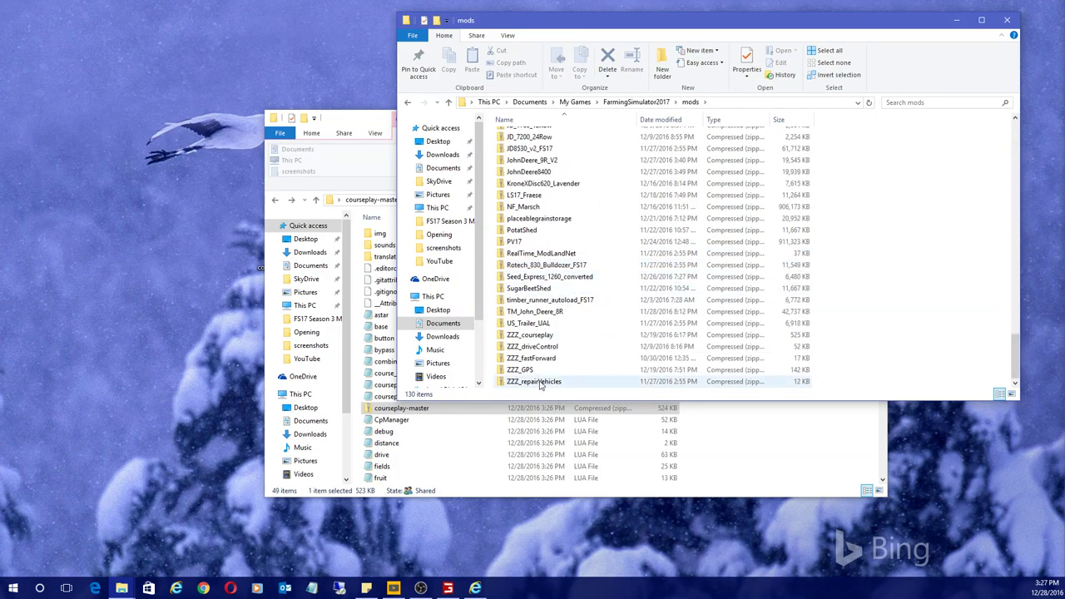
click(533, 334)
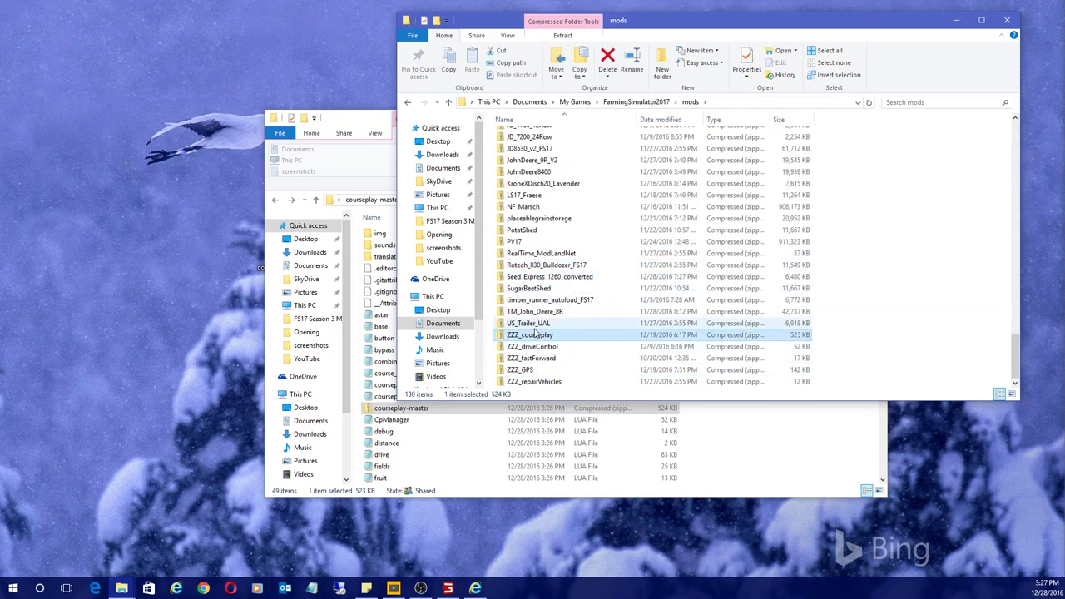
click(572, 334)
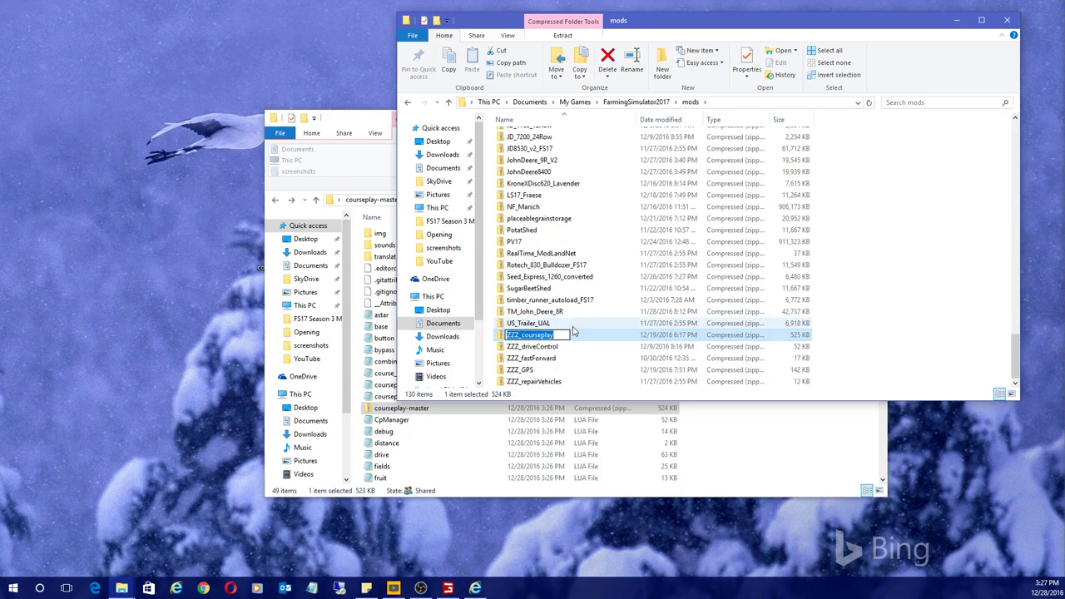
Rename the new courseplay-master ZIP archive to ZZZ_courseplay
click(396, 406)
click(403, 408)
key(ctrl+v)
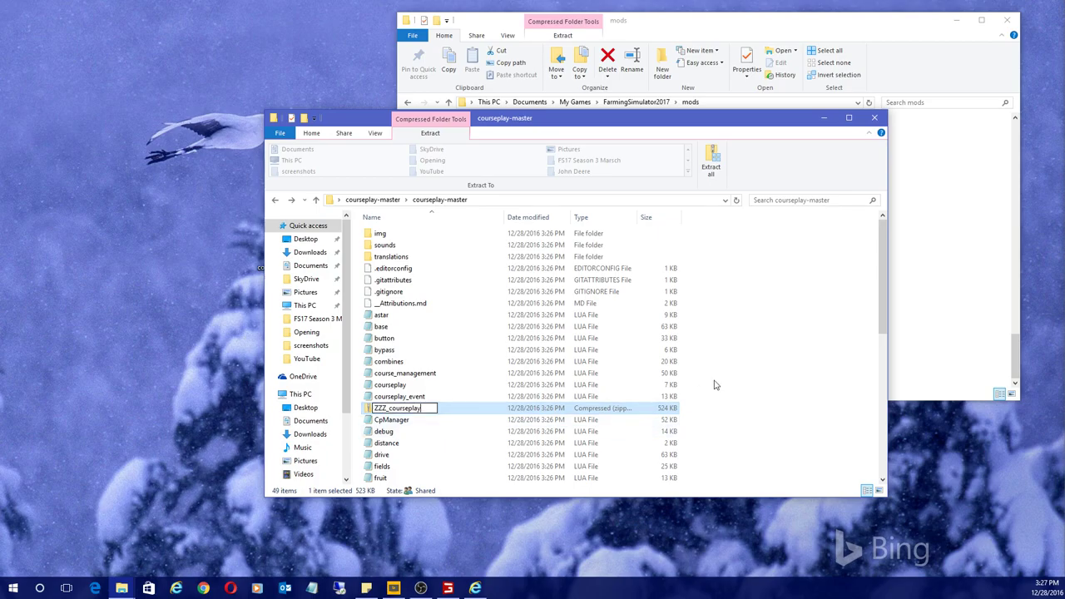
key(Return)
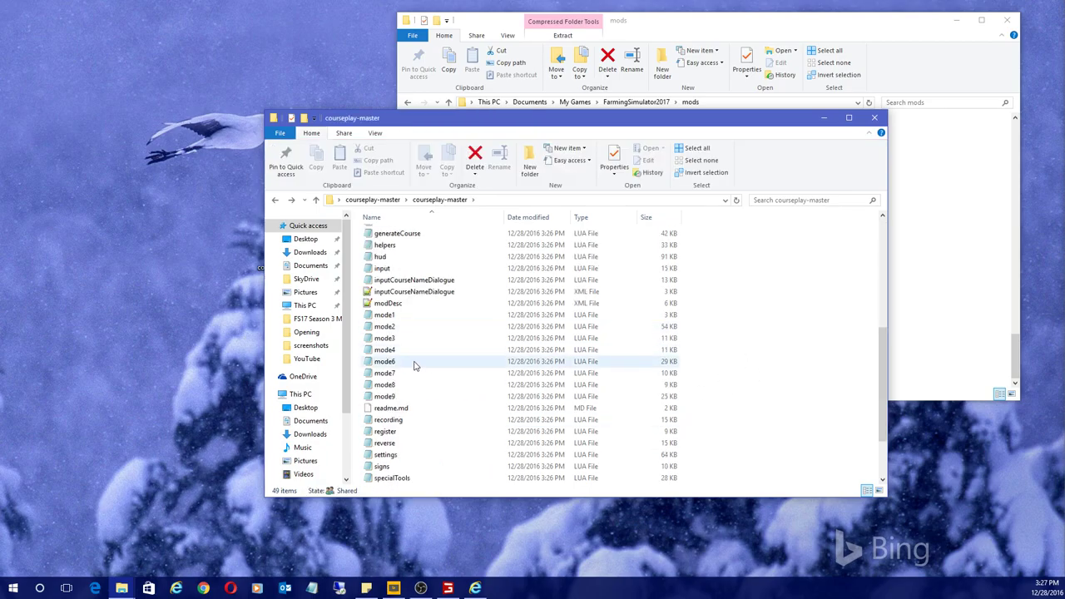
Move the new ZZZ_courseplay archive into the FarmingSimulator2017 mods folder and close the courseplay-master folder window
scroll(407, 333, down, 9)
click(416, 478)
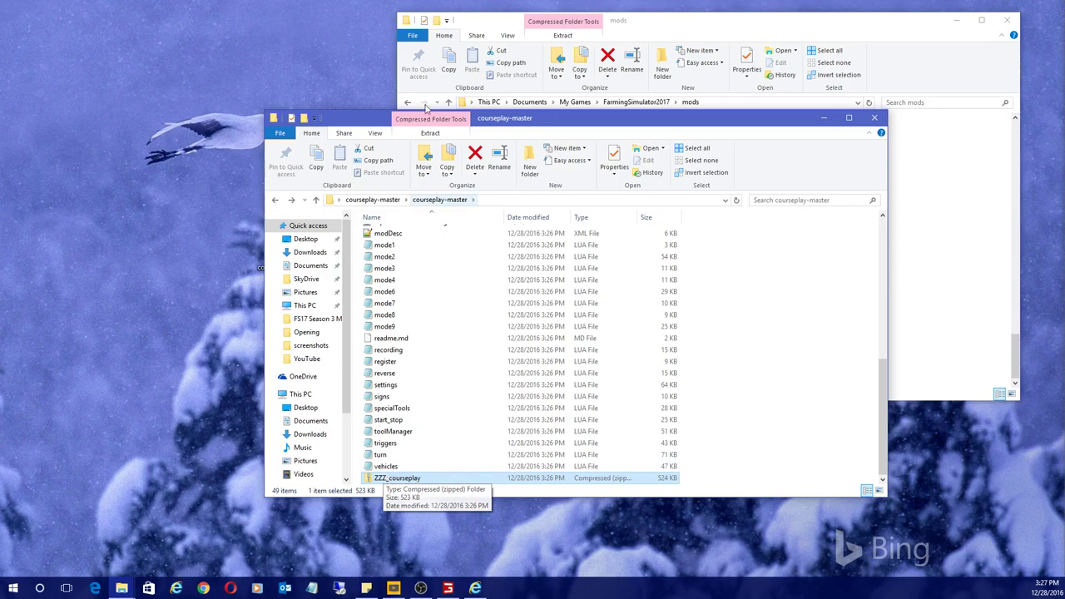
drag(564, 121, 379, 132)
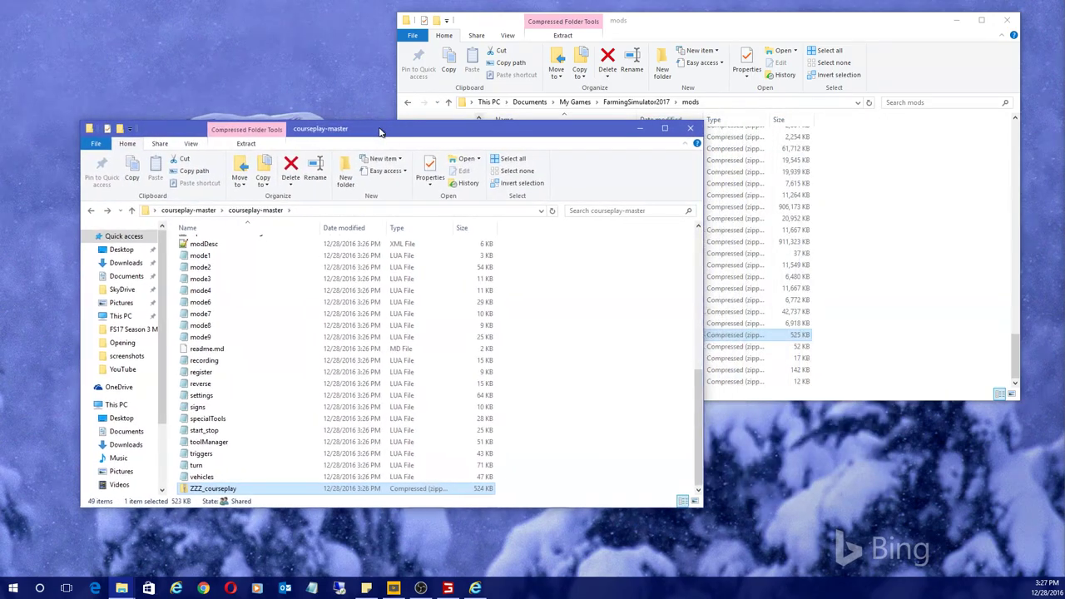
click(868, 196)
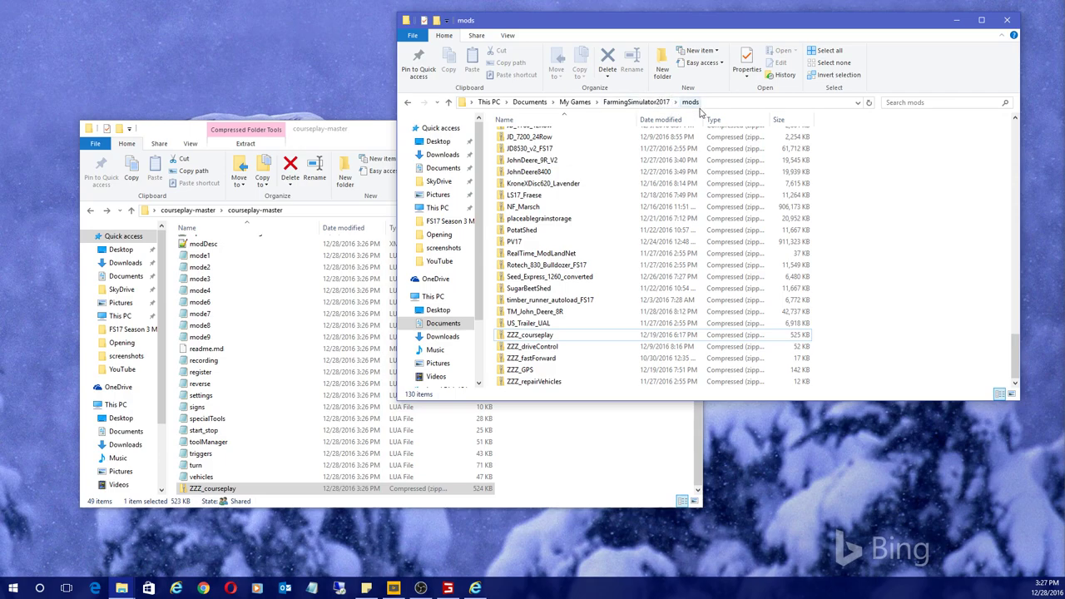
drag(223, 493, 891, 221)
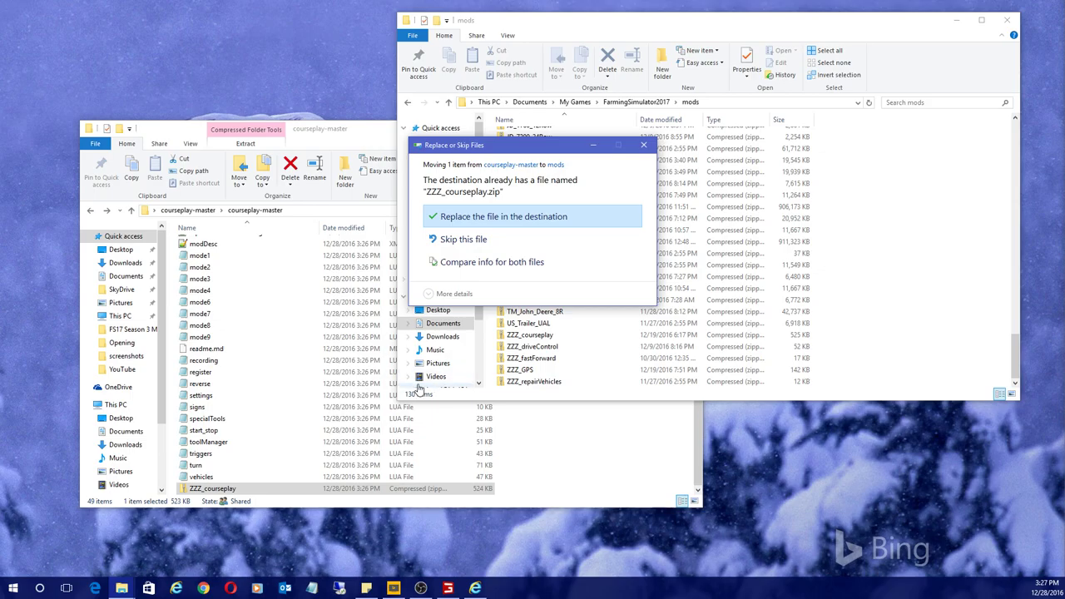
click(374, 141)
click(689, 129)
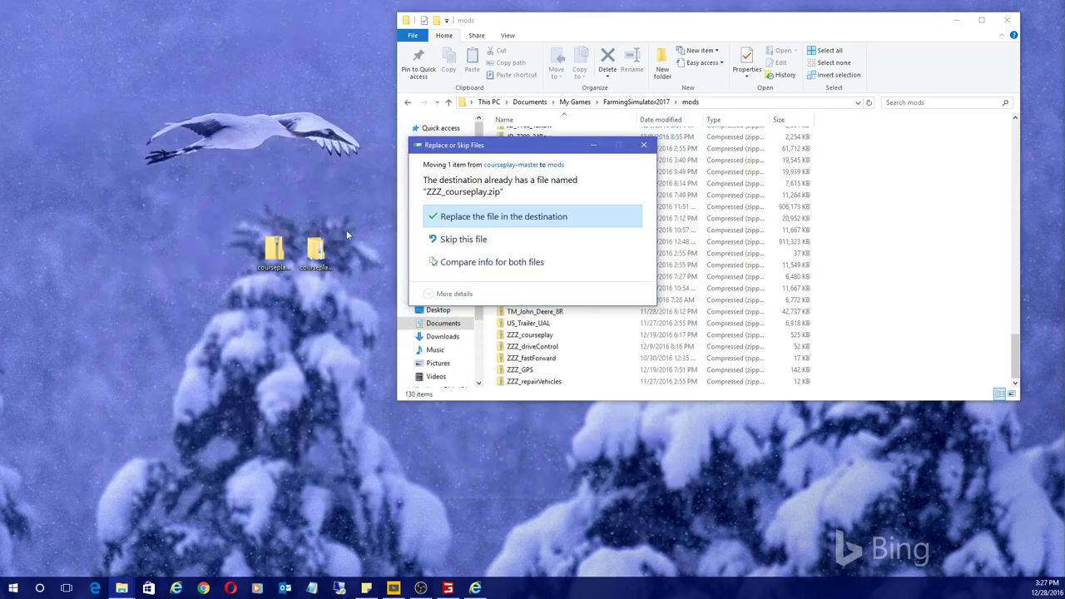
Examine the files in the inner courseplay-master folder of the original ZIP archive on the desktop, and close its window
click(278, 266)
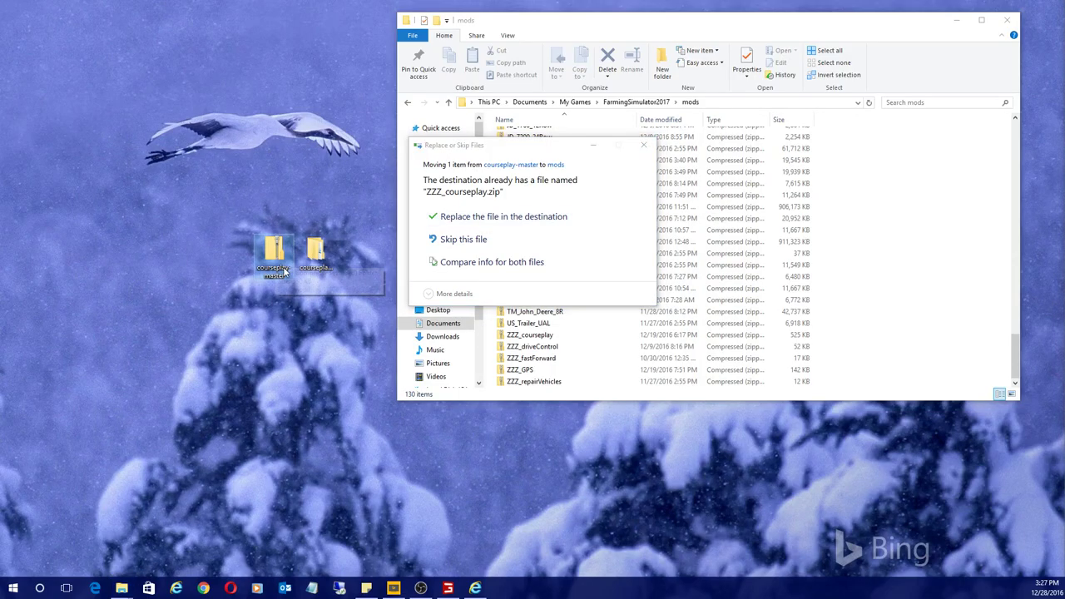
double_click(277, 254)
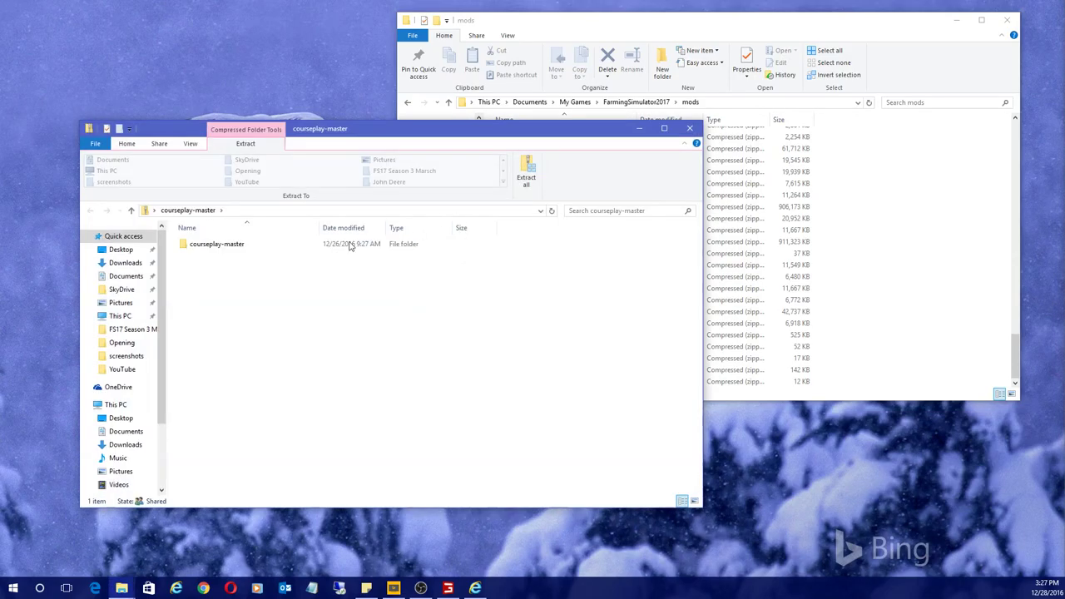
click(202, 242)
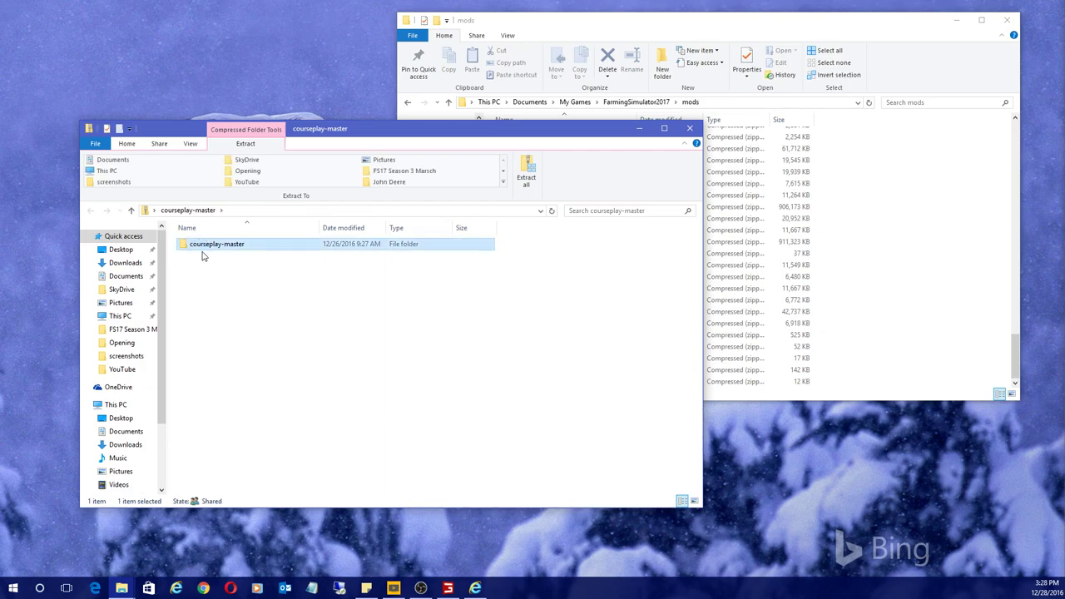
double_click(195, 246)
scroll(343, 376, down, 9)
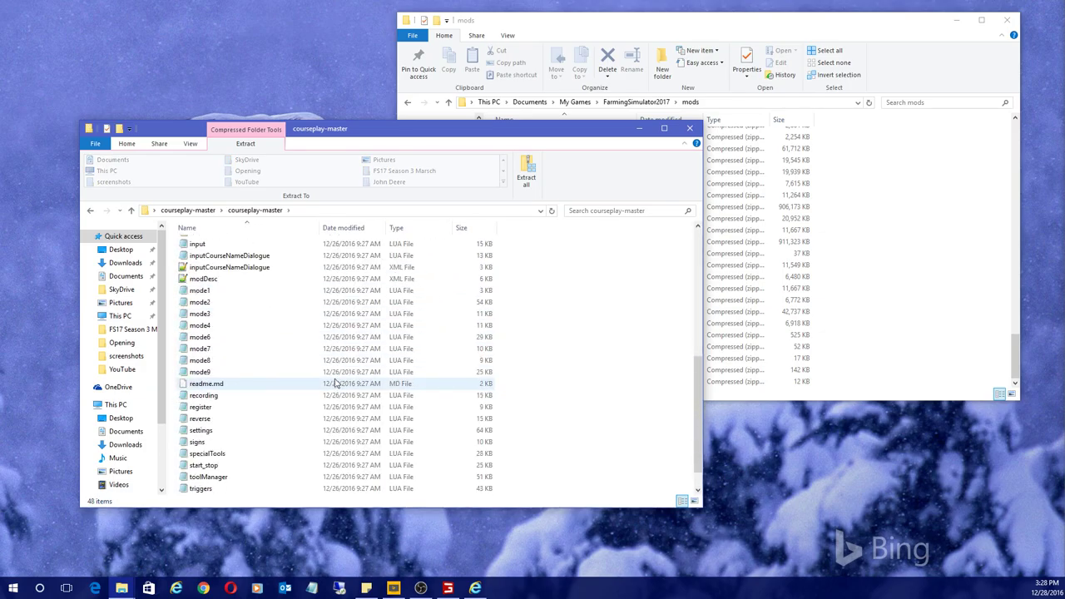
scroll(343, 376, up, 9)
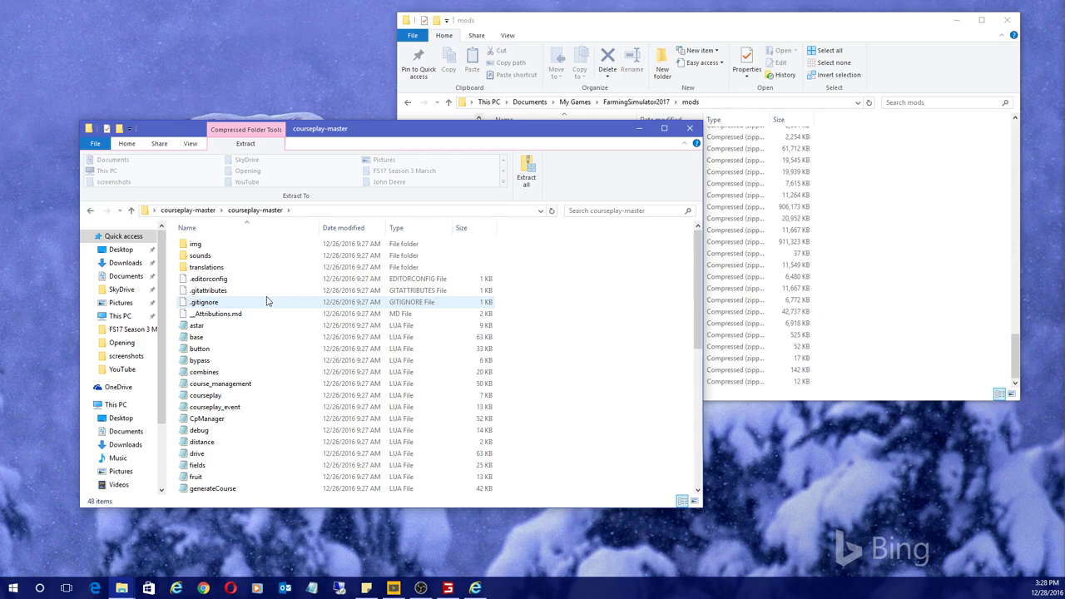
scroll(277, 317, down, 7)
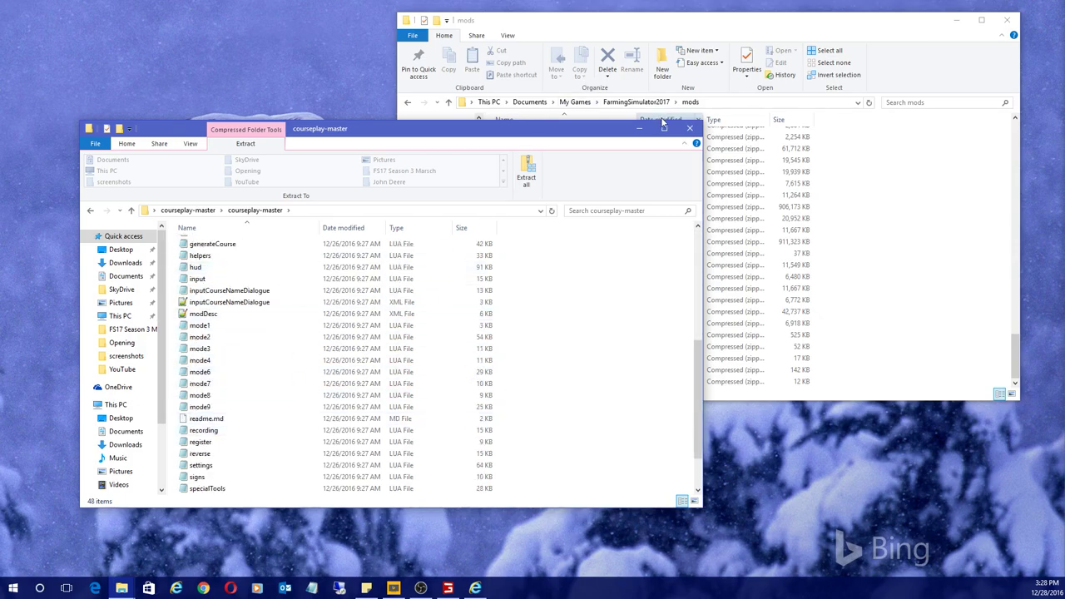
click(690, 128)
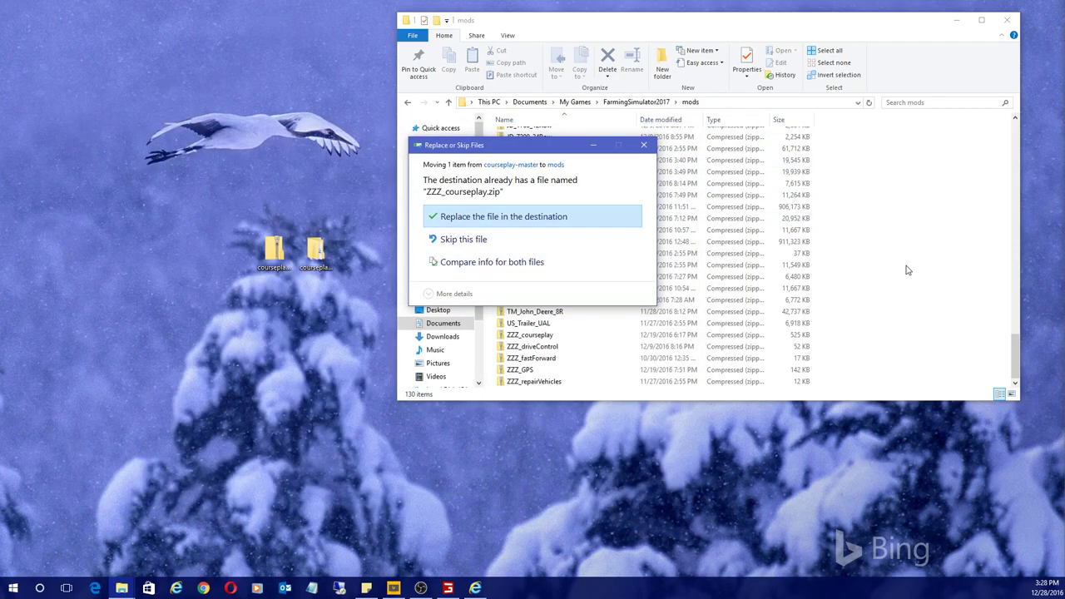